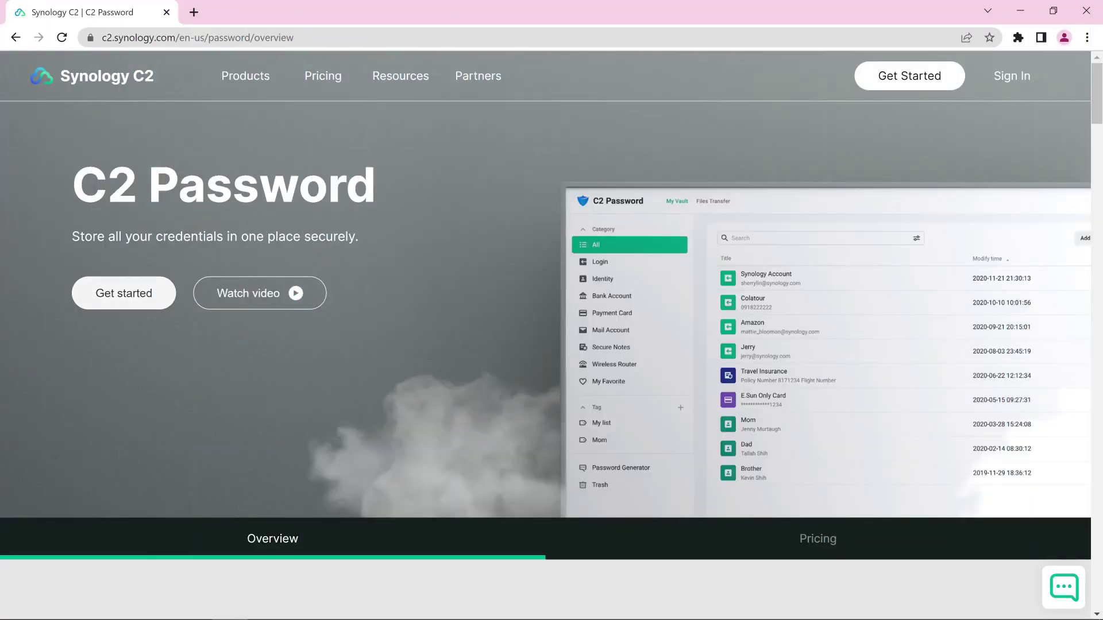
- Sign up for a Synology account with an email address and enter a new C2 encryption key
left_click(161, 296)
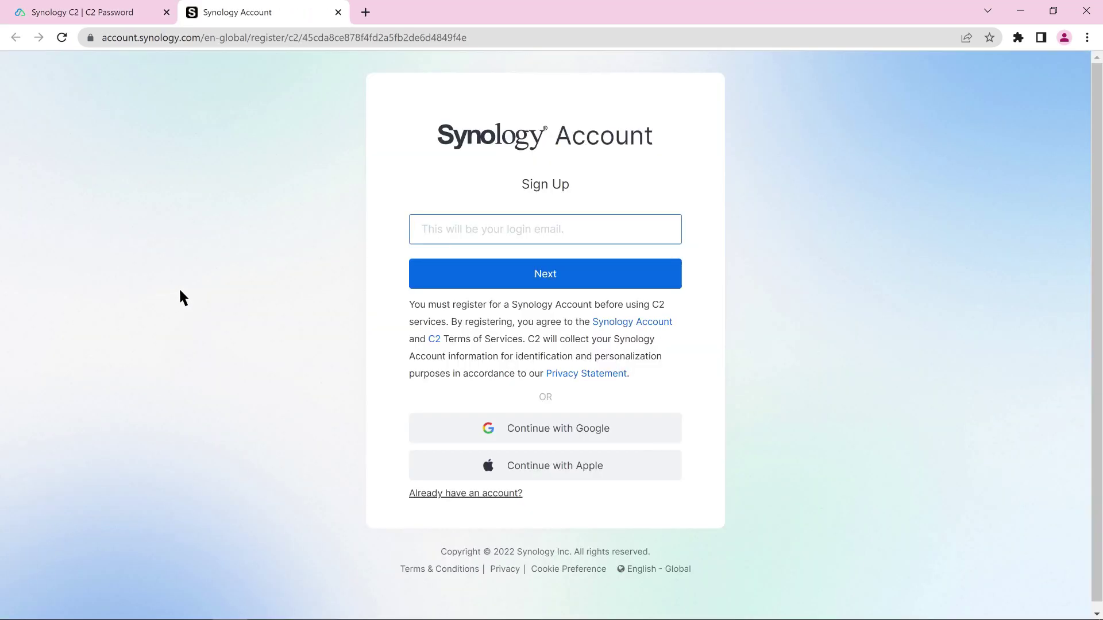
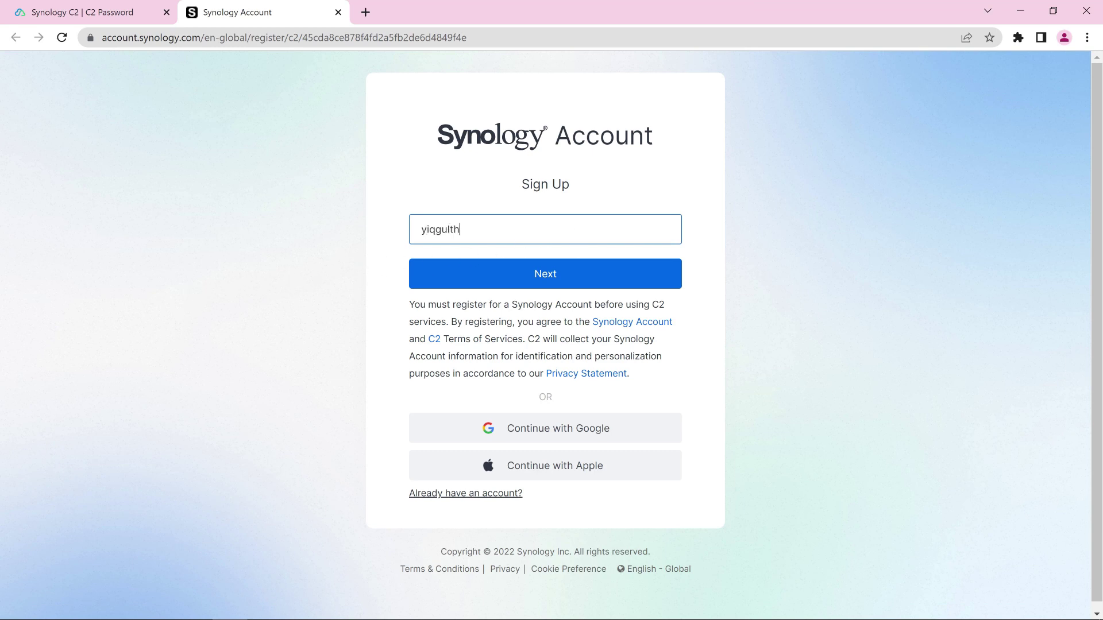
left_click(562, 281)
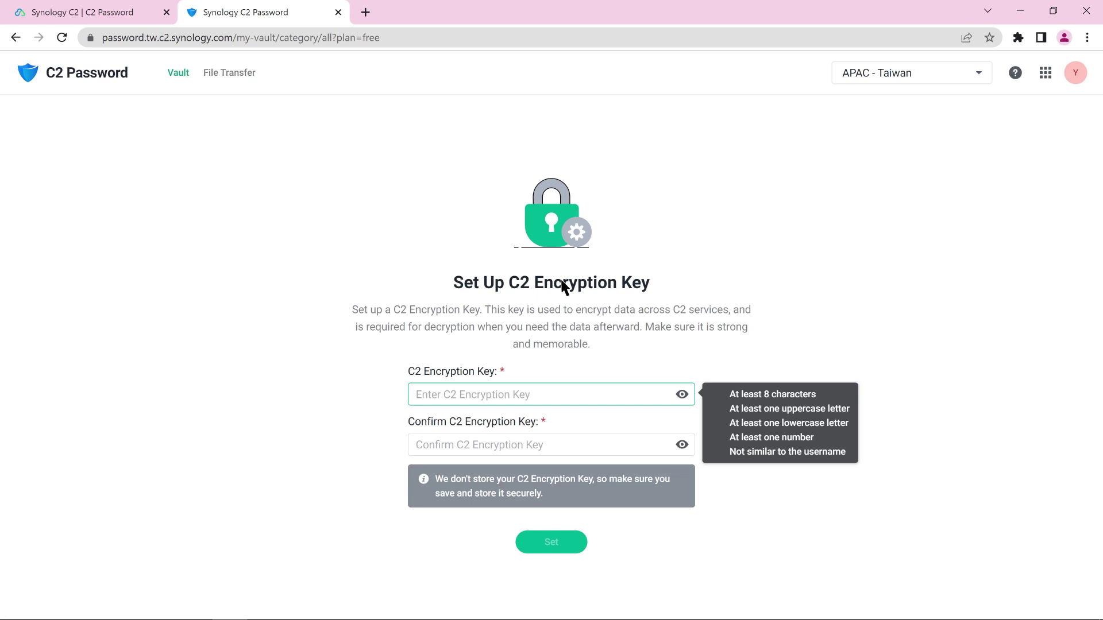
type("••••••••")
key("Tab")
- Confirm and save the C2 encryption key, then download the recovery code
type("••••••••")
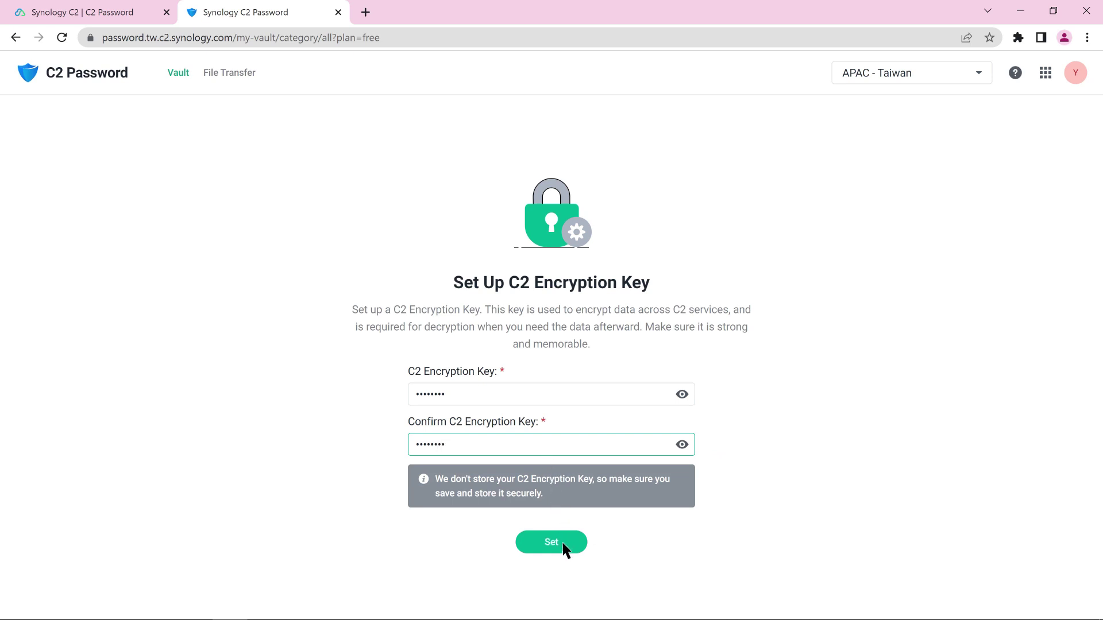
left_click(563, 546)
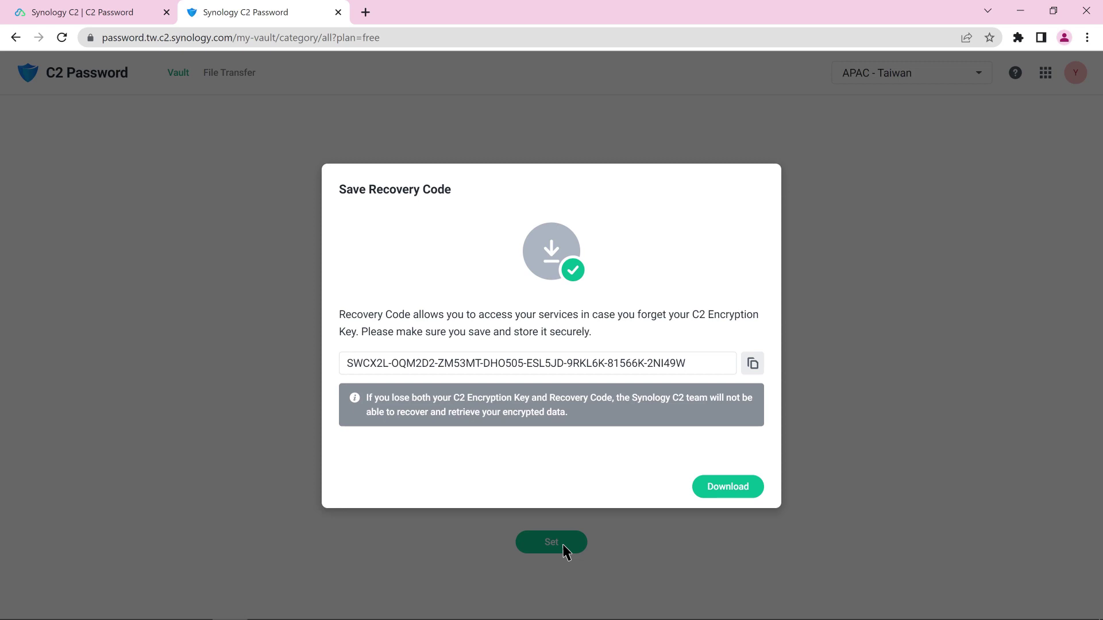
left_click(750, 488)
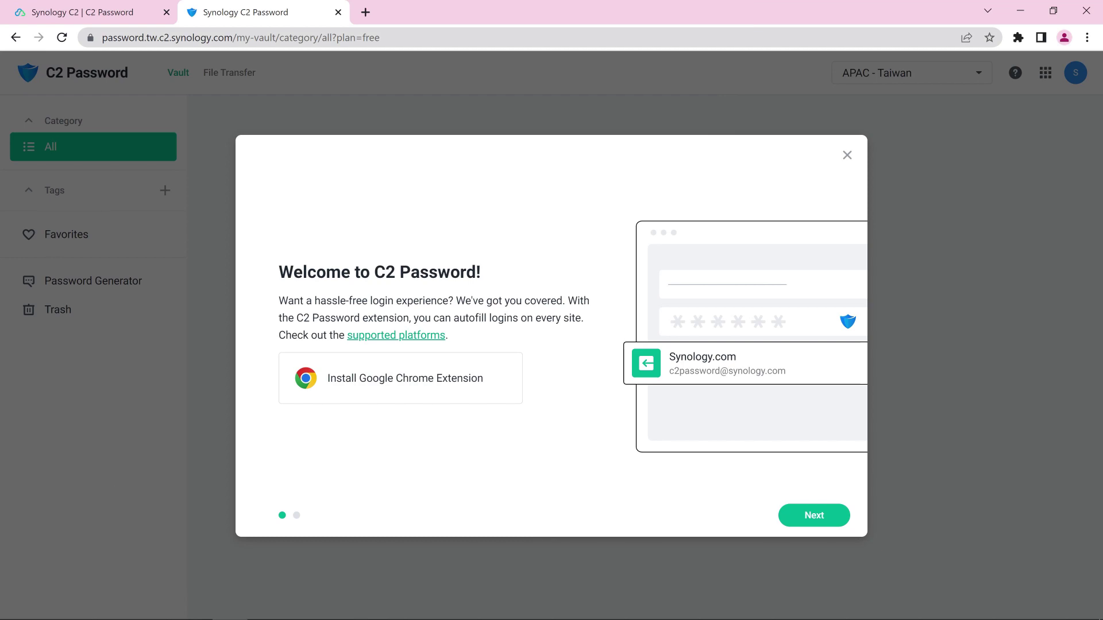
- Add the C2 Password extension to Chrome from the Web Store
left_click(413, 385)
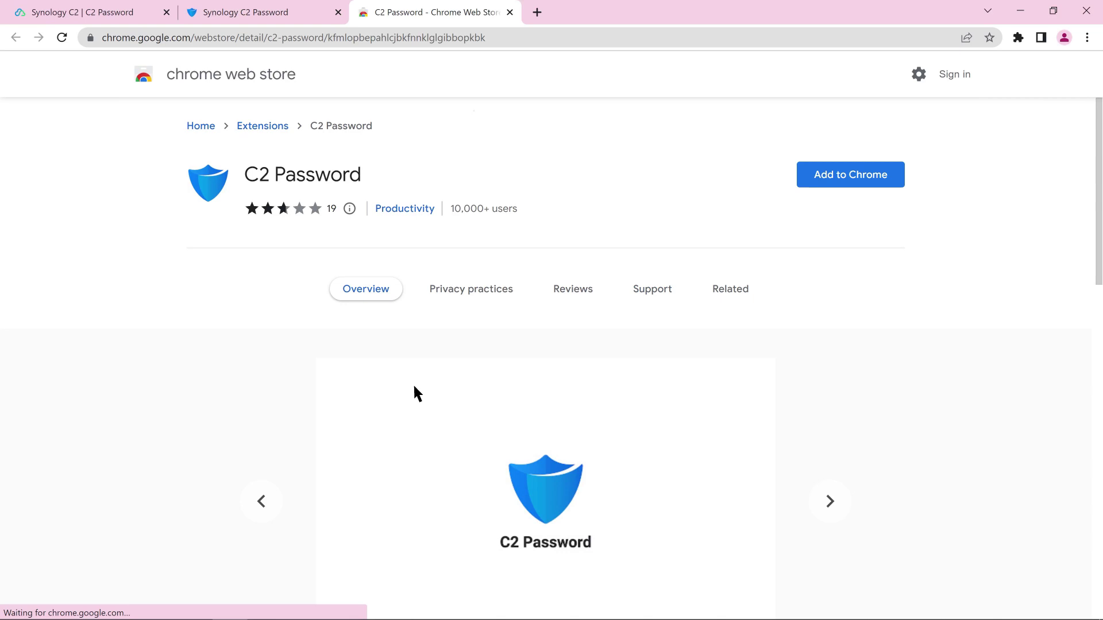
left_click(850, 176)
left_click(594, 177)
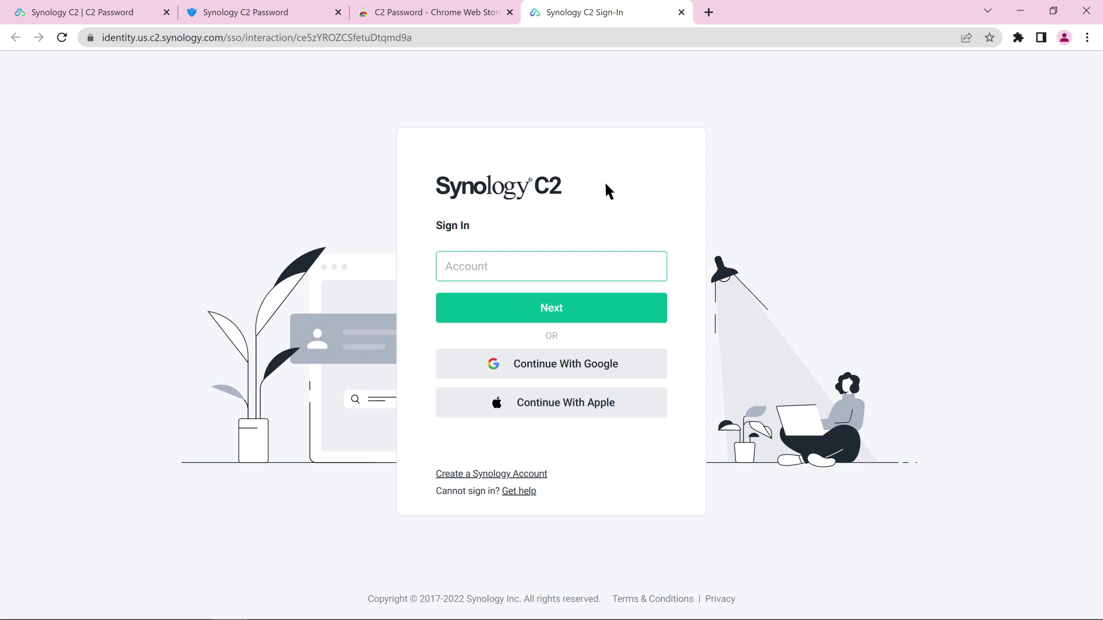
- Sign the extension in with the account email and decrypt the vault using the encryption key
left_click(577, 266)
left_click(579, 308)
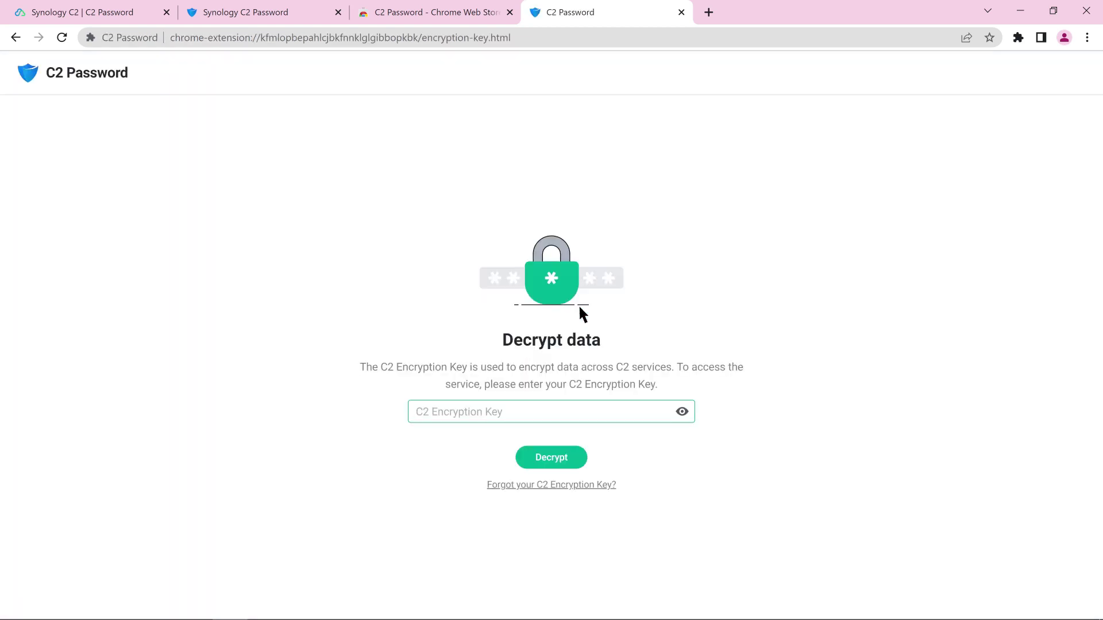
left_click(559, 414)
type("••••••••••••")
left_click(560, 460)
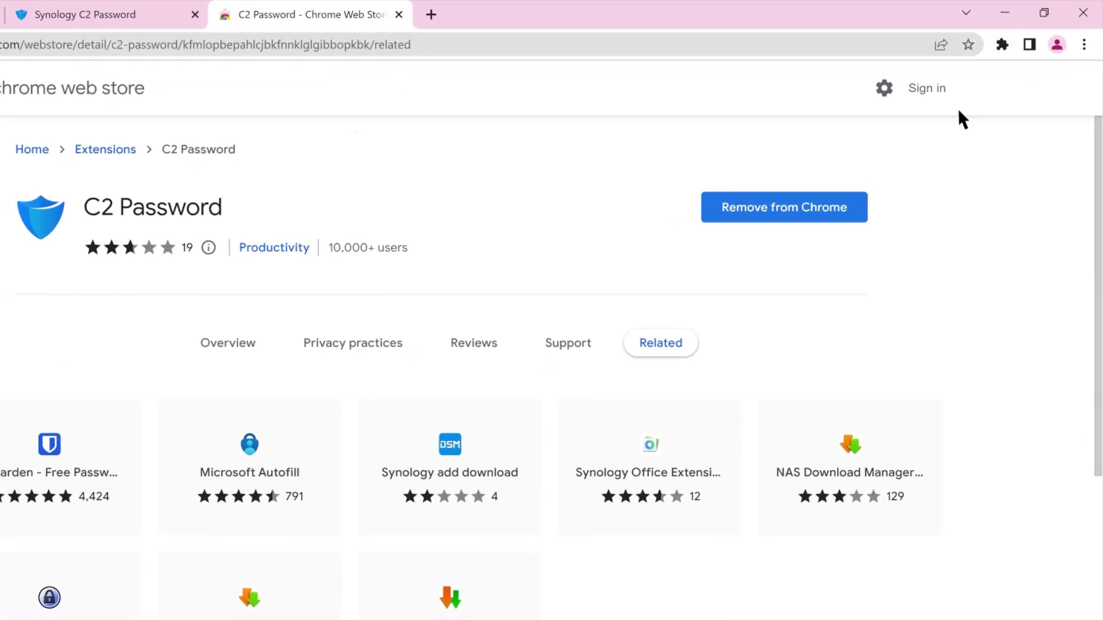
- Pin C2 Password to the Chrome toolbar and open its popup
left_click(1018, 39)
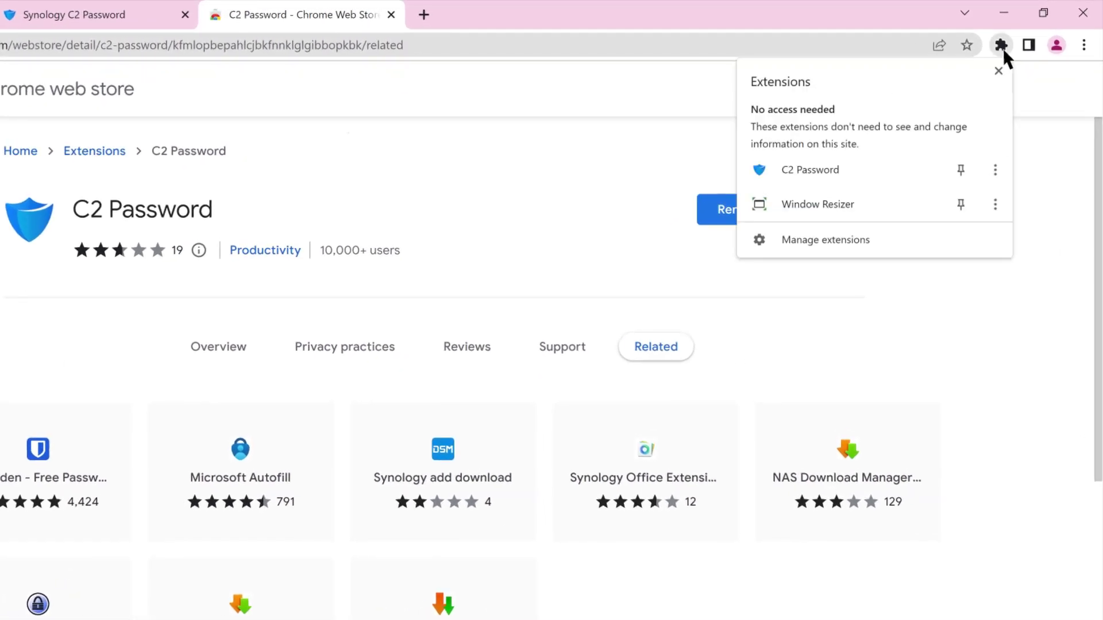
left_click(960, 169)
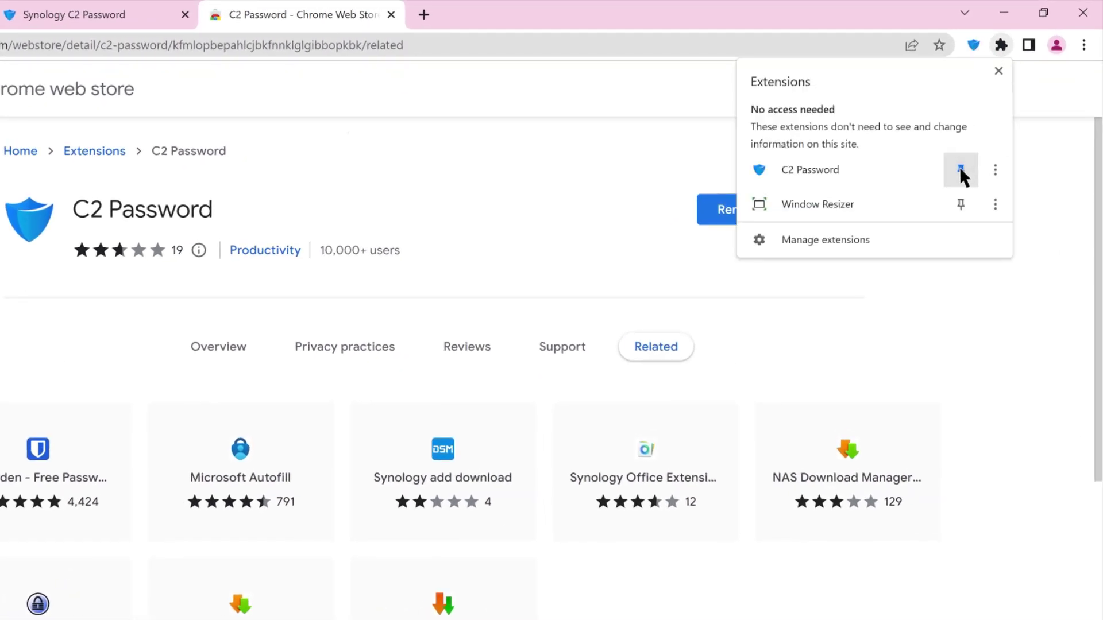
left_click(972, 44)
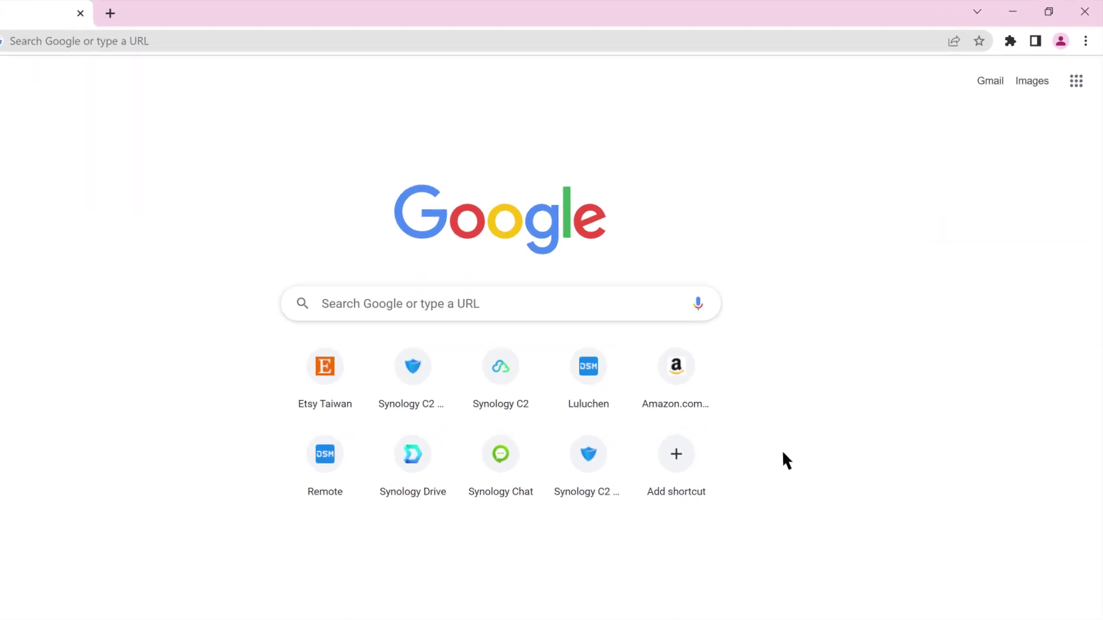
- Navigate to Chrome's Autofill saved-passwords settings page
left_click(1087, 39)
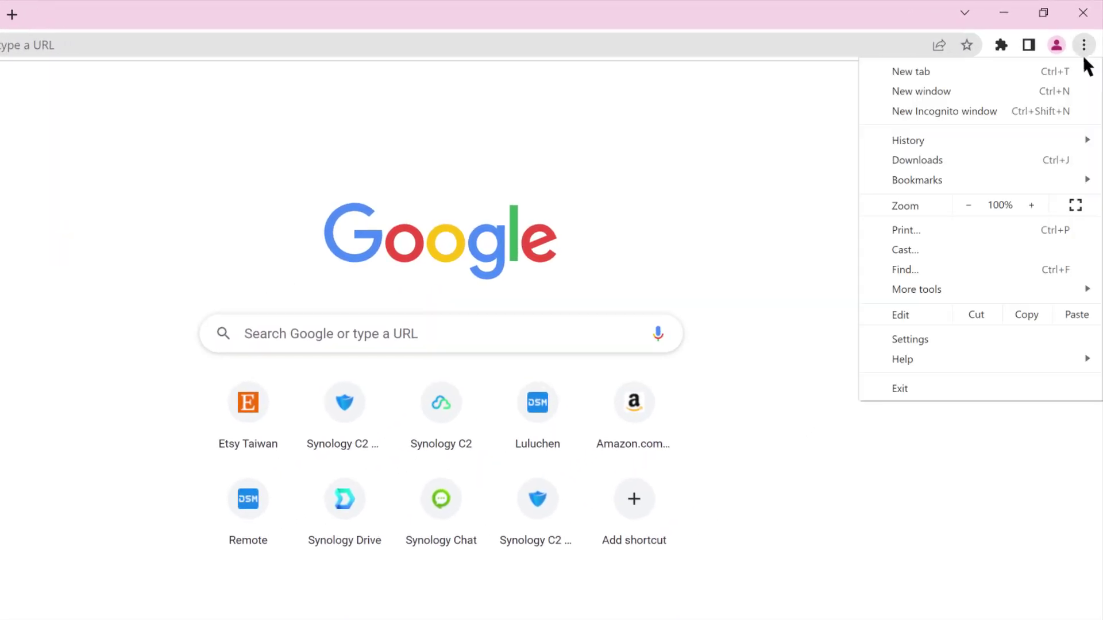
left_click(933, 339)
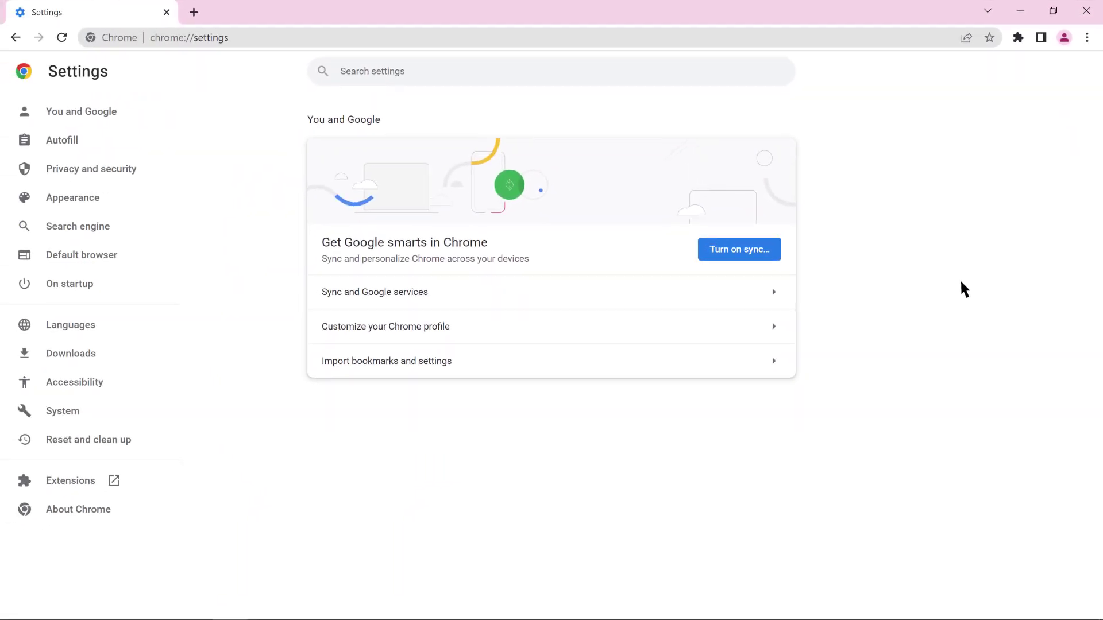
left_click(149, 140)
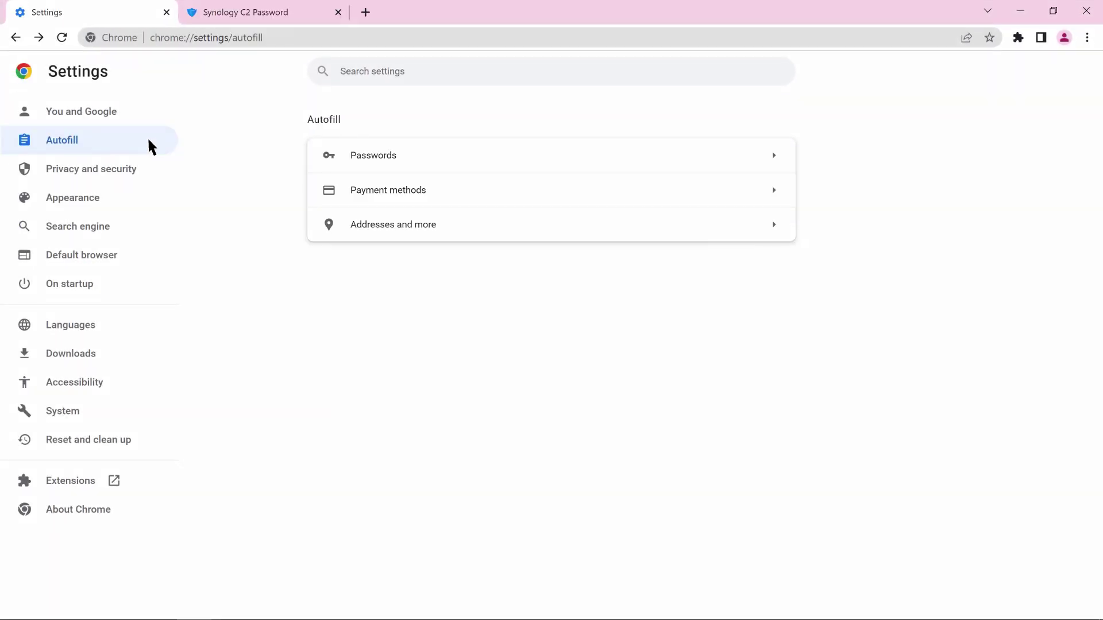
left_click(347, 158)
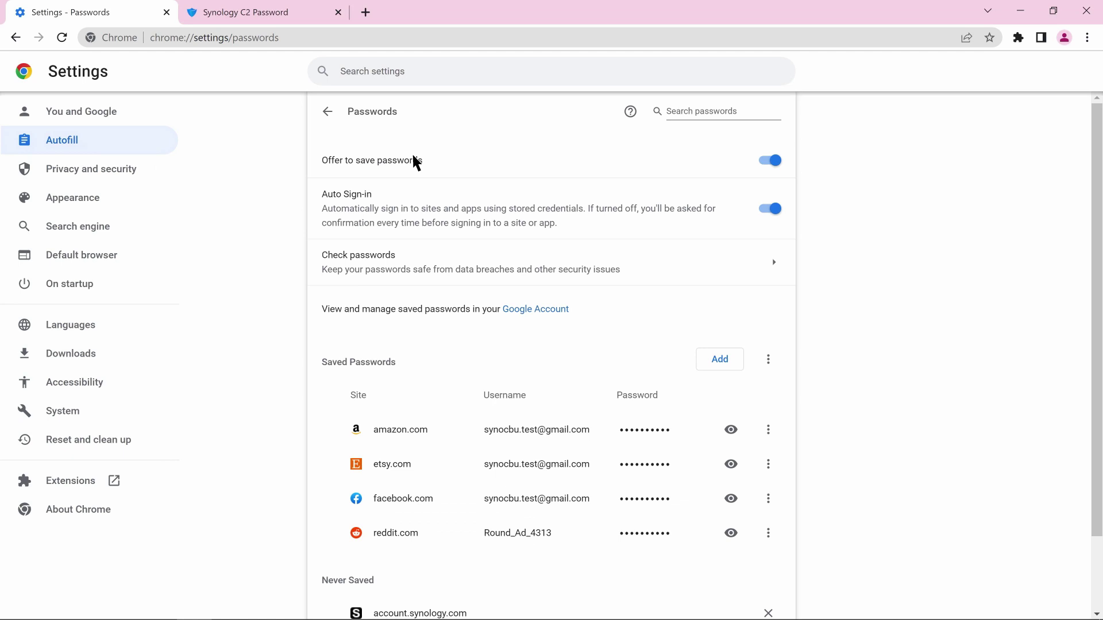
- Export the saved passwords to a file, authorizing with the Windows password
left_click(768, 359)
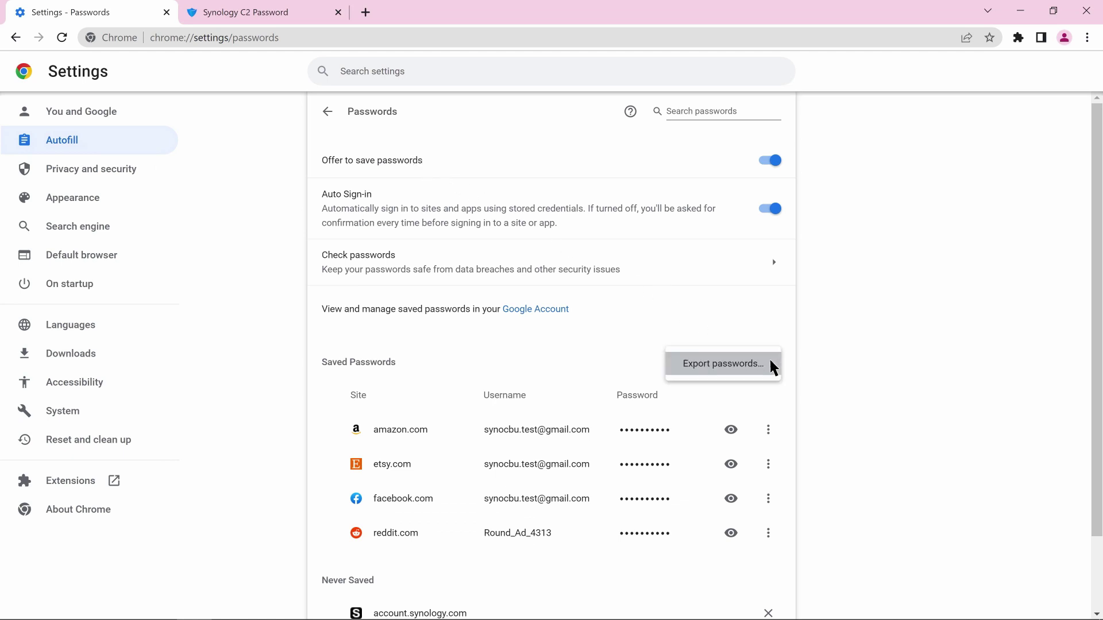
left_click(769, 361)
left_click(707, 371)
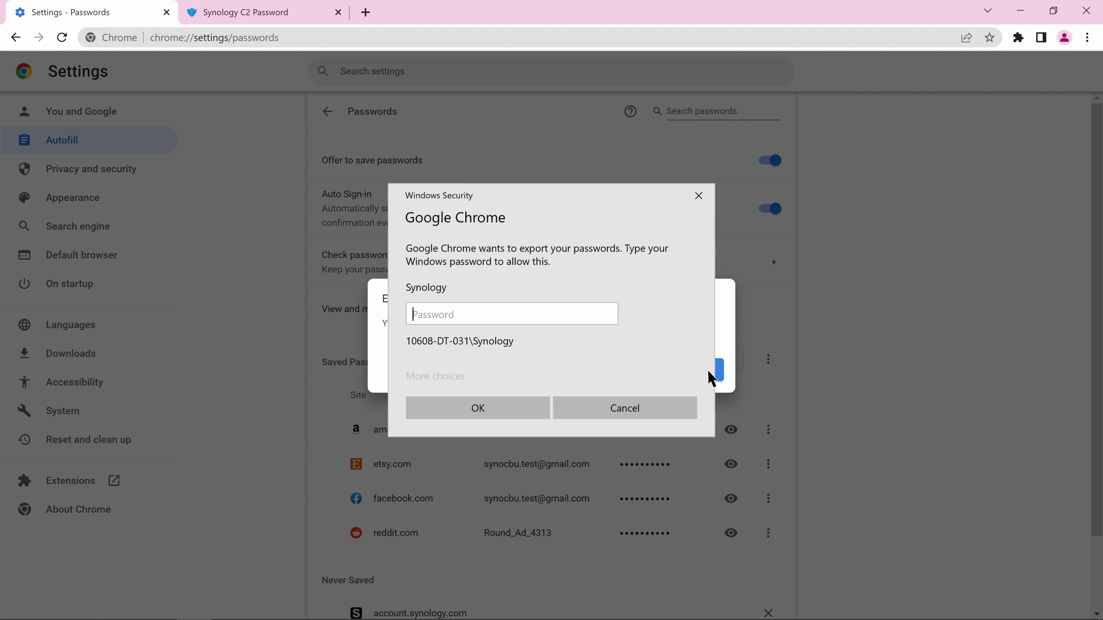
type("xxxxxxxx")
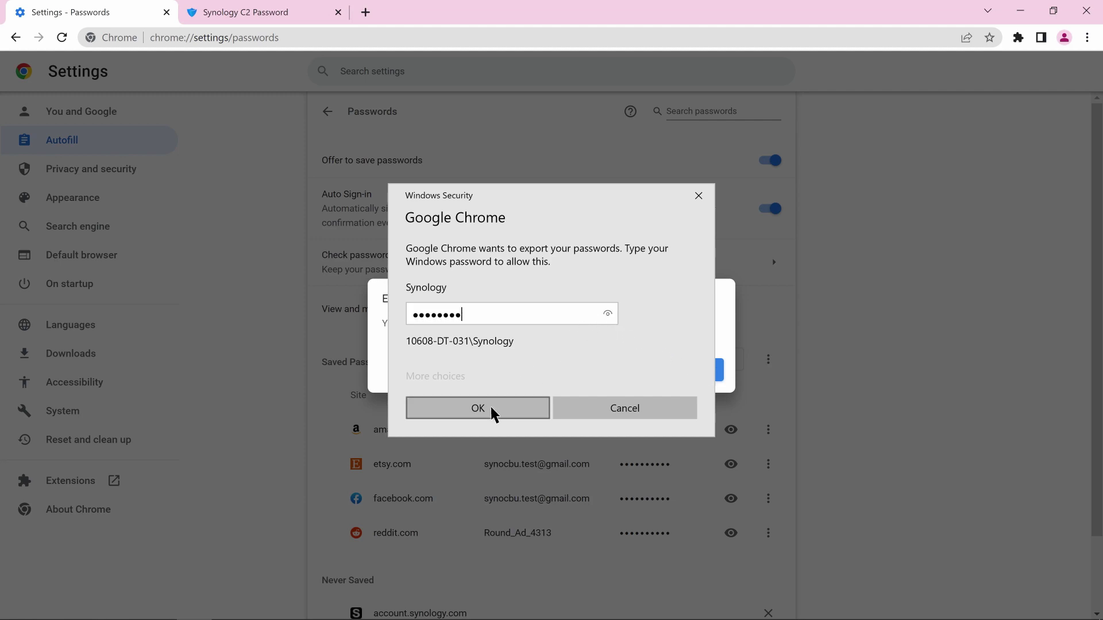
left_click(492, 409)
left_click(505, 483)
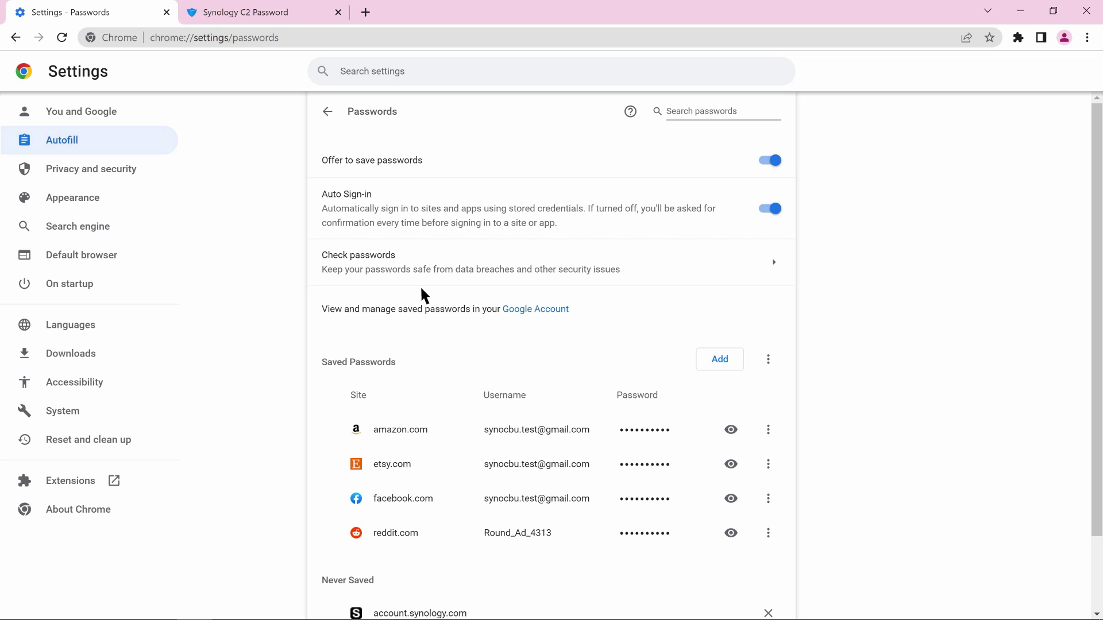
- Import Chrome Passwords.csv from Downloads into the C2 Password vault
left_click(303, 18)
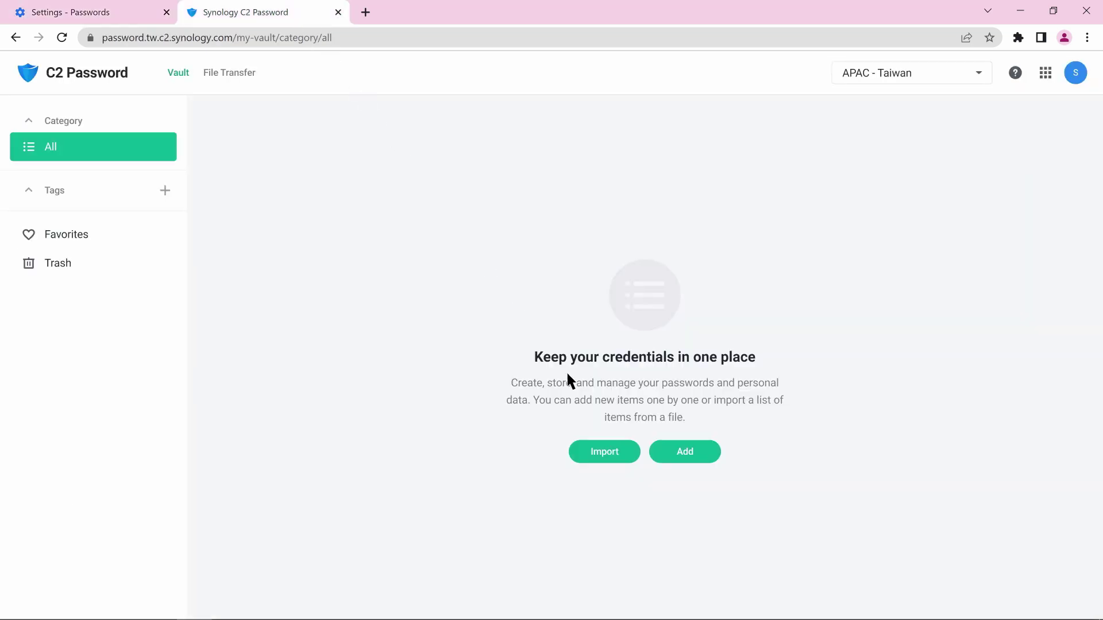
left_click(626, 454)
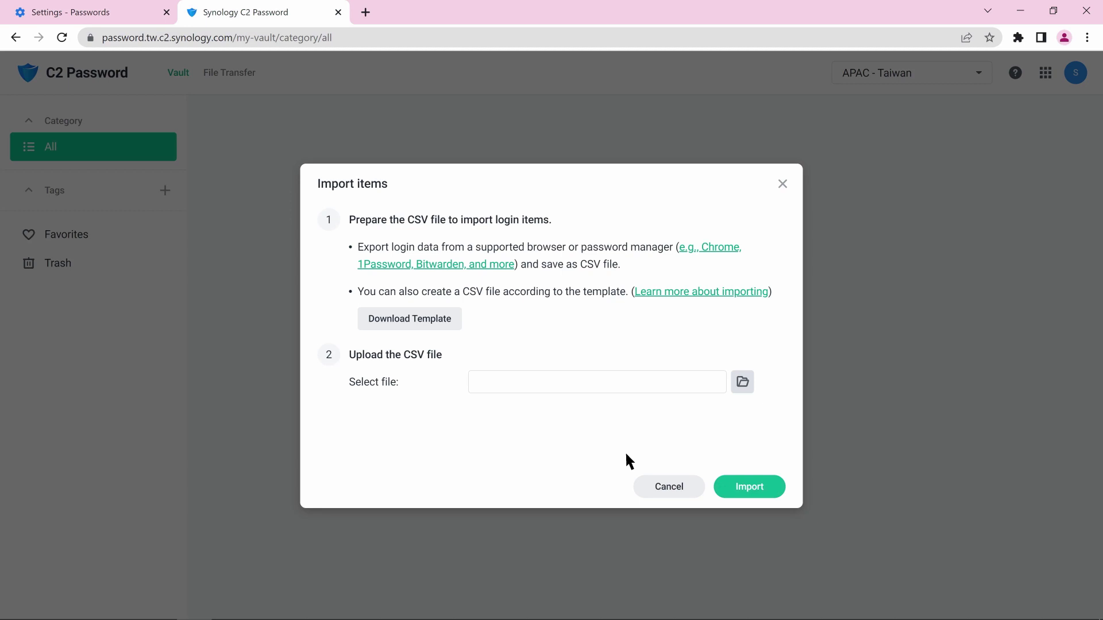
left_click(742, 383)
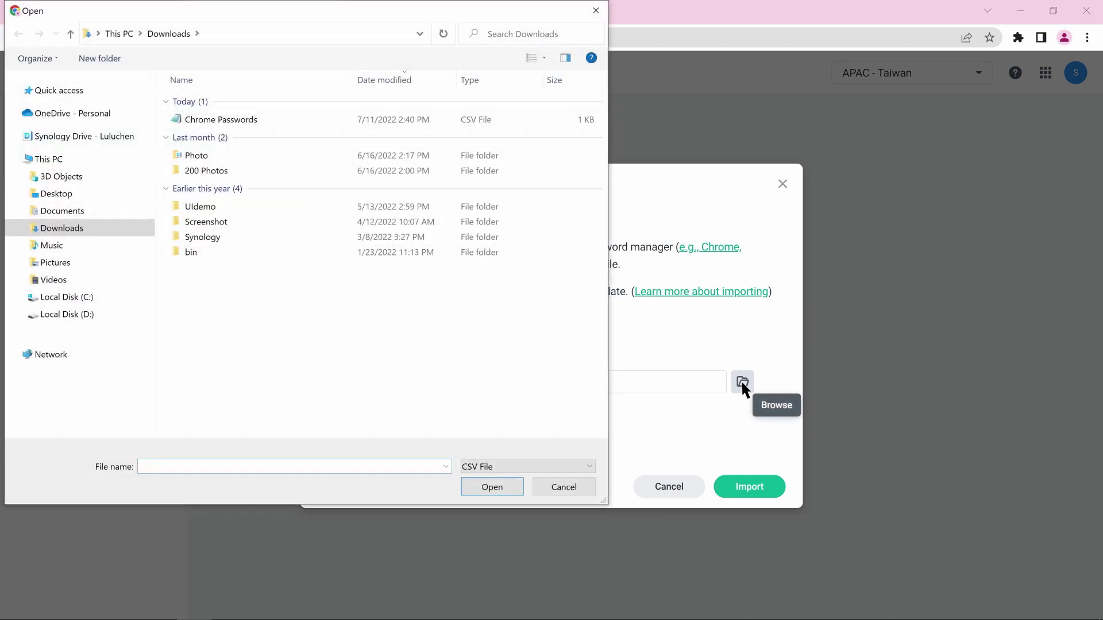
left_click(505, 488)
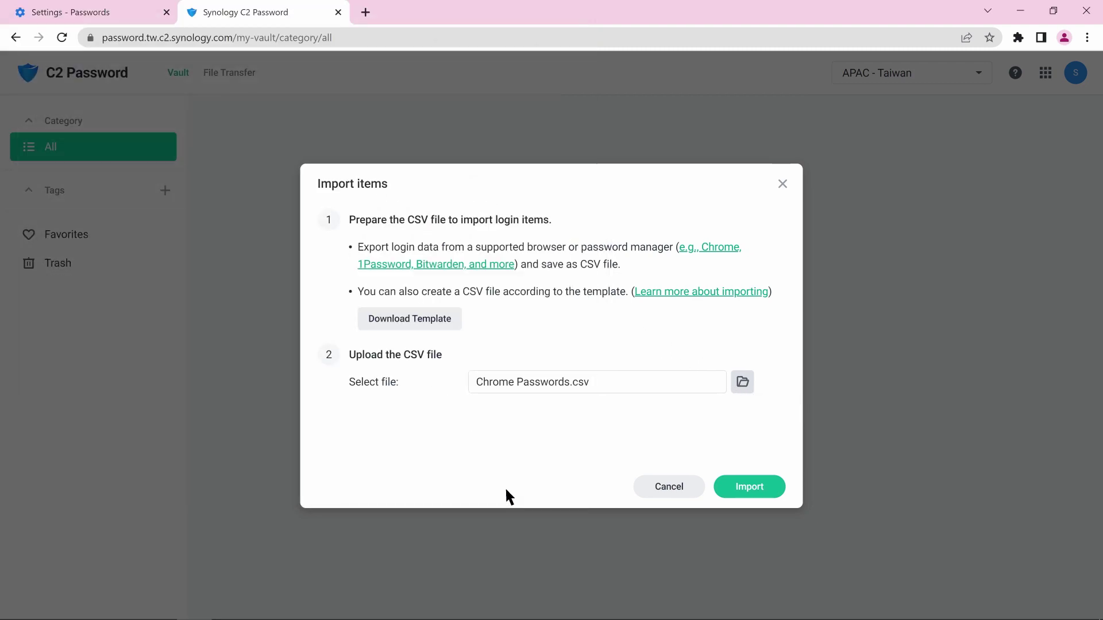
left_click(768, 487)
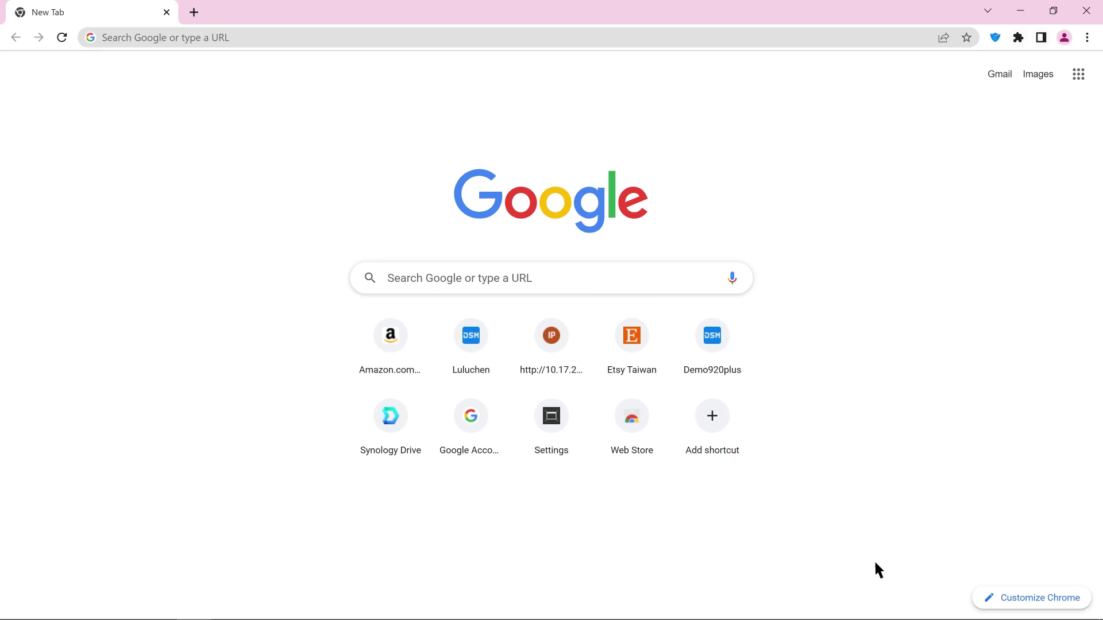
- Set the extension's Lock after option to Never, confirming with the C2 encryption key
left_click(996, 39)
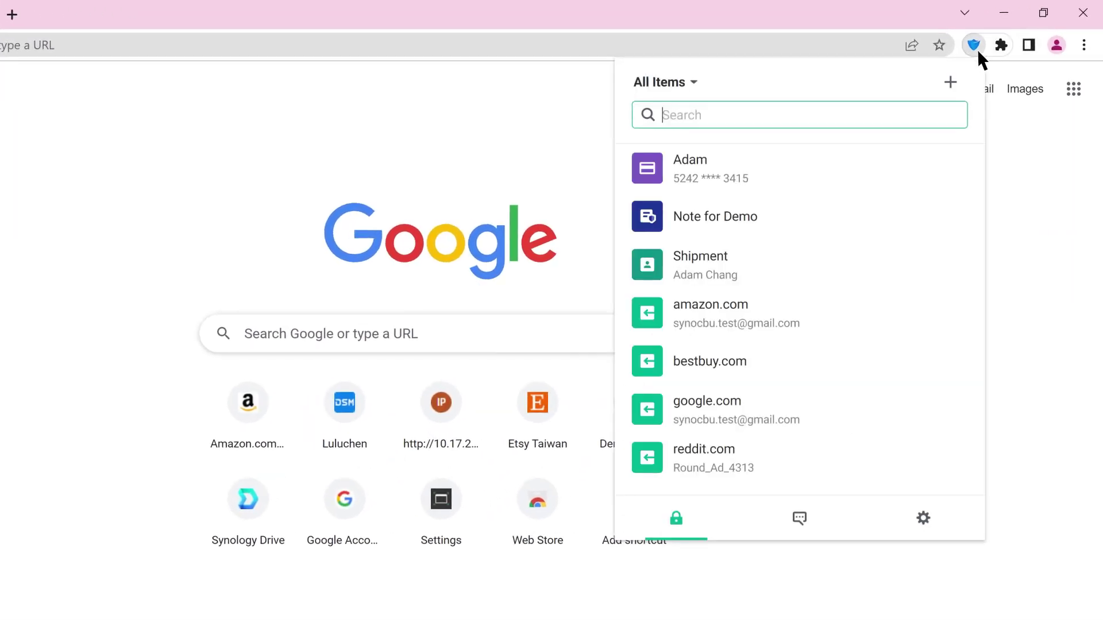
left_click(922, 518)
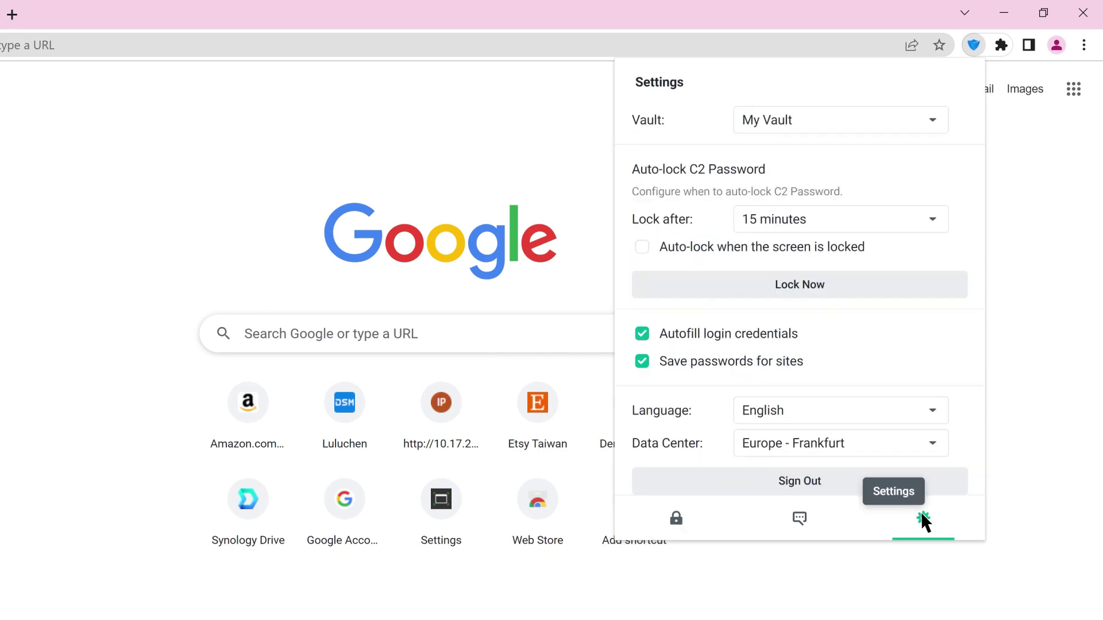
left_click(642, 247)
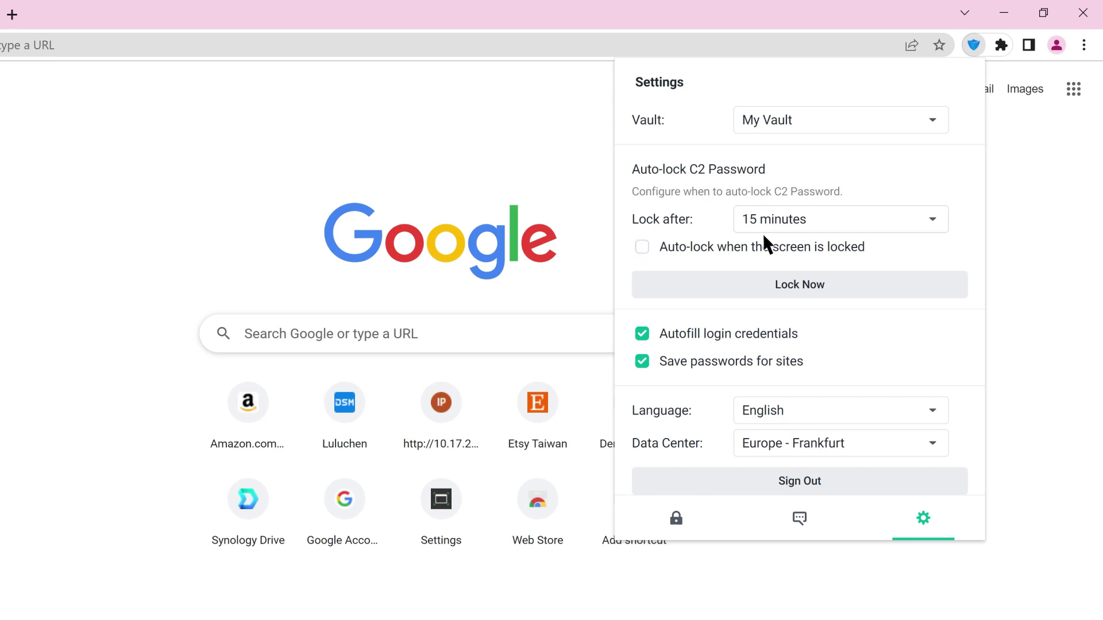
left_click(929, 218)
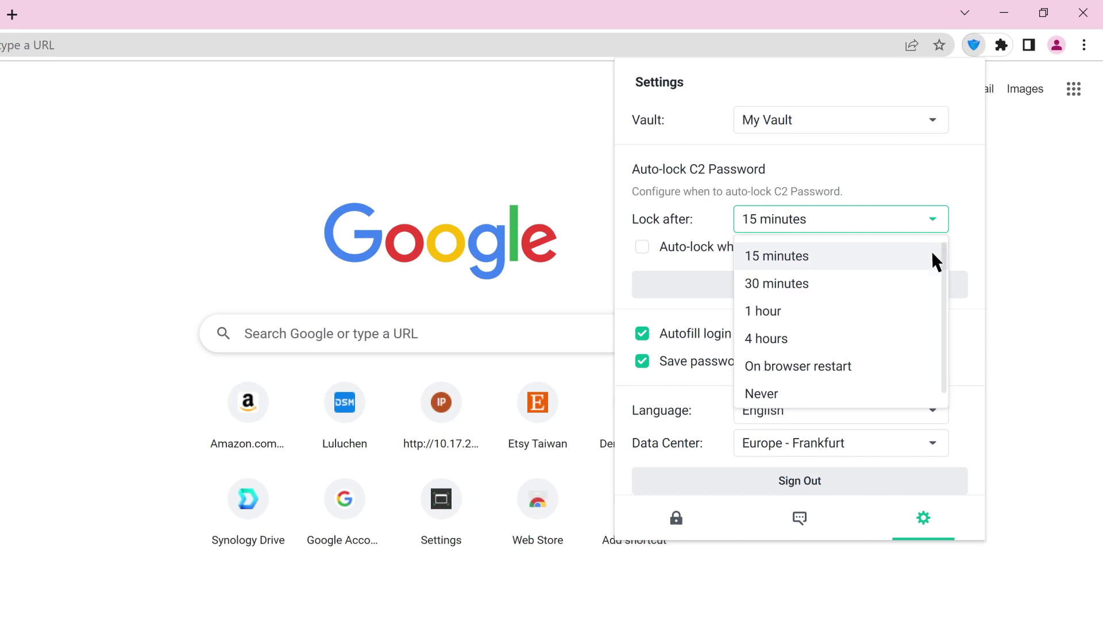
left_click(928, 394)
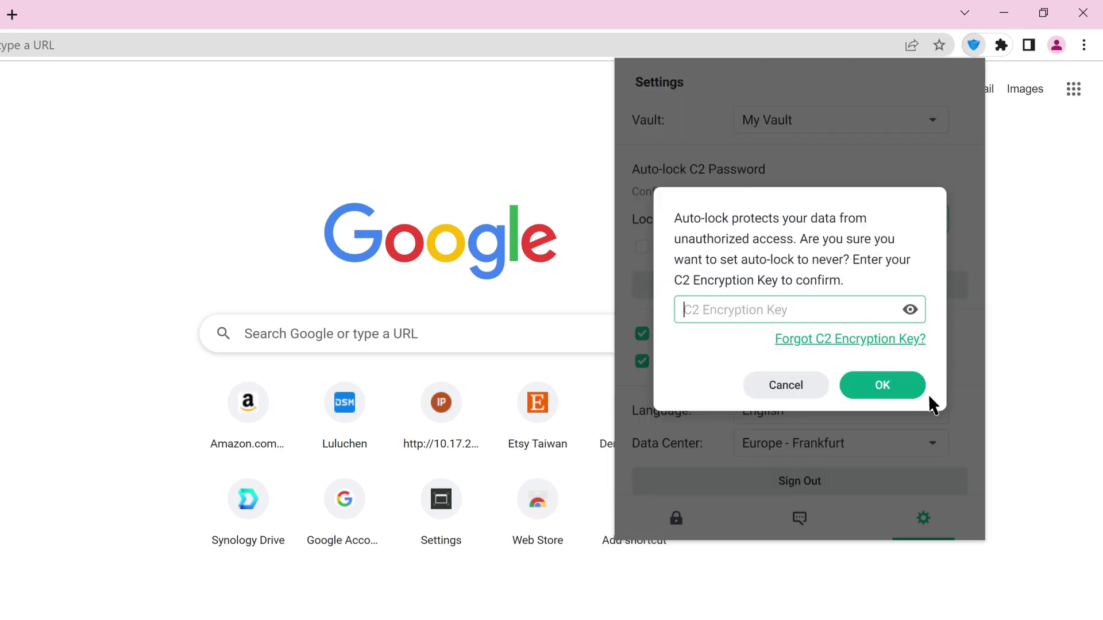
left_click(900, 384)
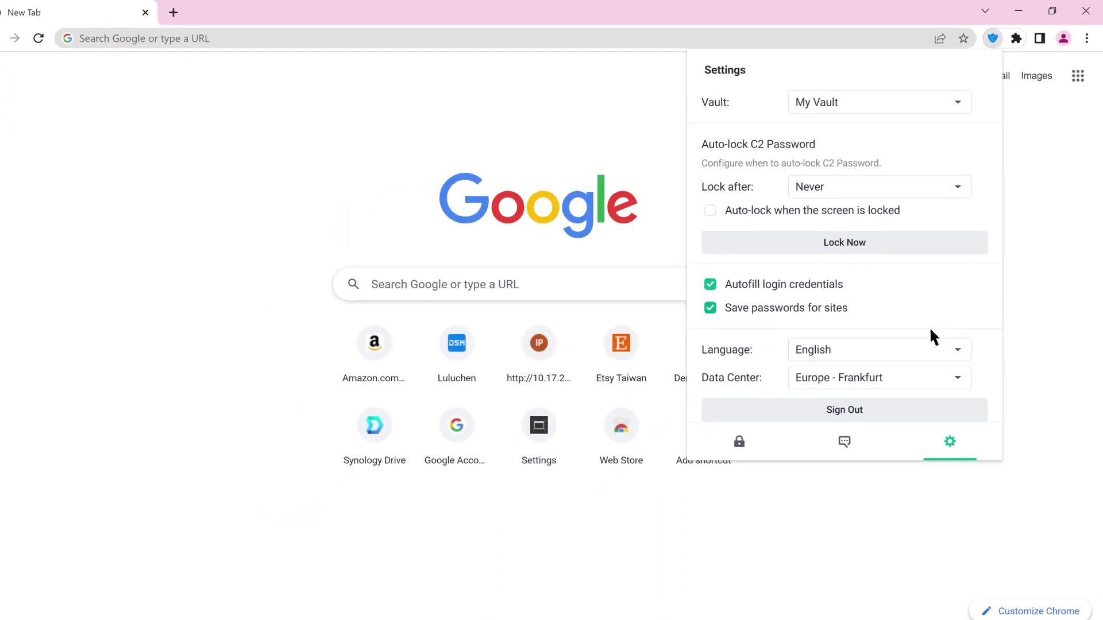